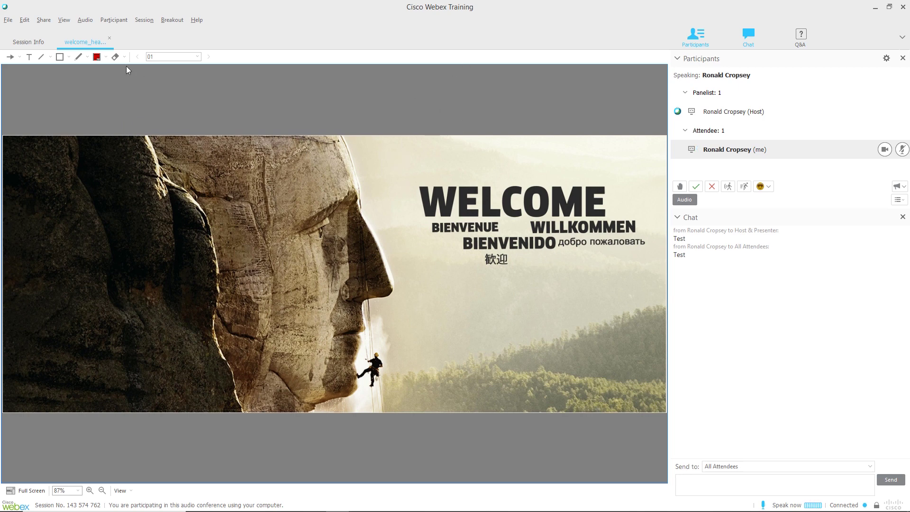
- Point at the WELCOME heading with the arrow pointer, once beside it and once above it, and clear your own pointer
{"action": "left_click", "coordinate": [11, 58]}
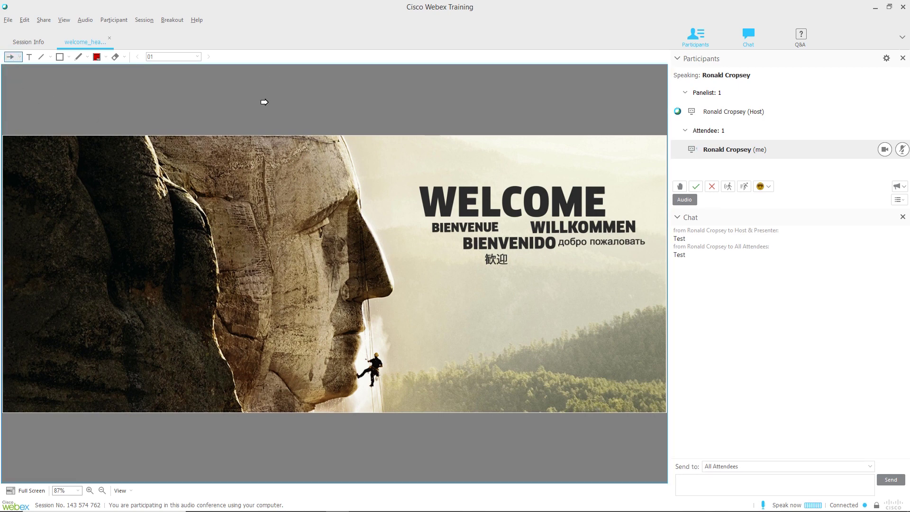
{"action": "left_click", "coordinate": [414, 202]}
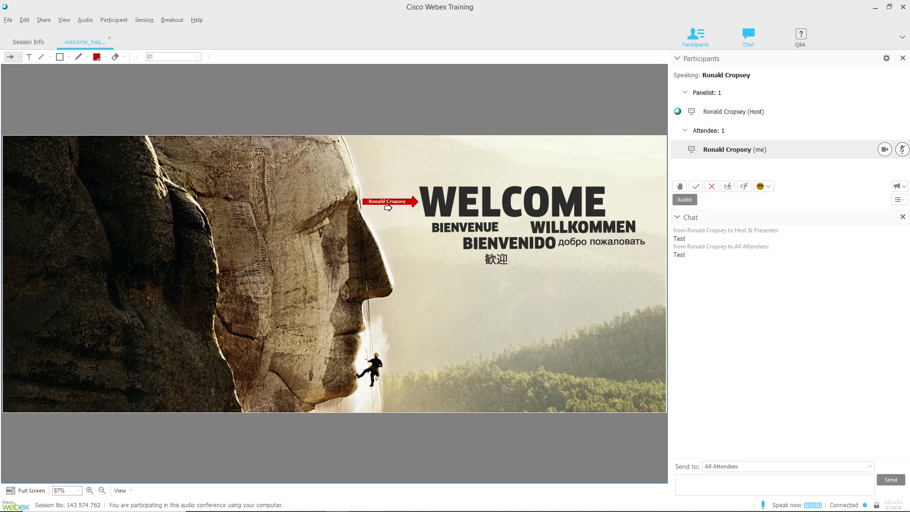
{"action": "left_click", "coordinate": [534, 179]}
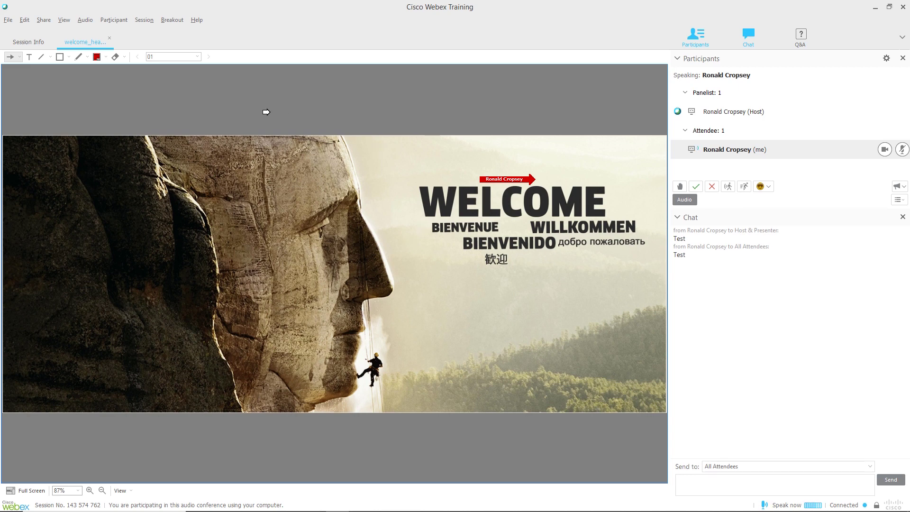
{"action": "left_click", "coordinate": [125, 57]}
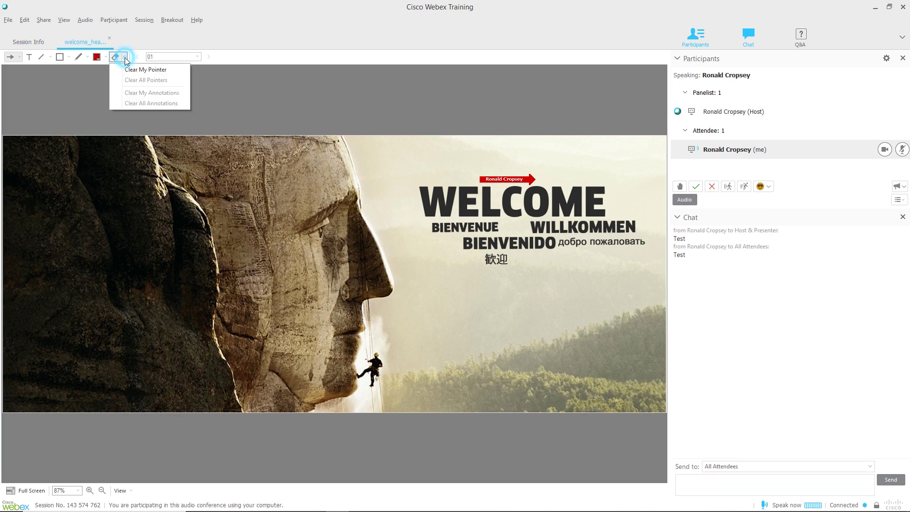
{"action": "left_click", "coordinate": [151, 70]}
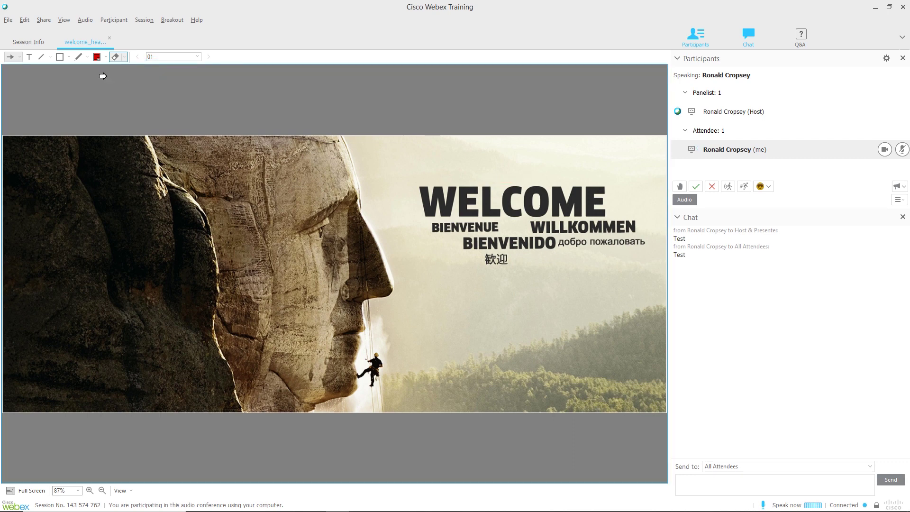
- Add the text annotation "Test" on the slide beside the rock face's forehead, and clear your own annotations
{"action": "left_click", "coordinate": [30, 57]}
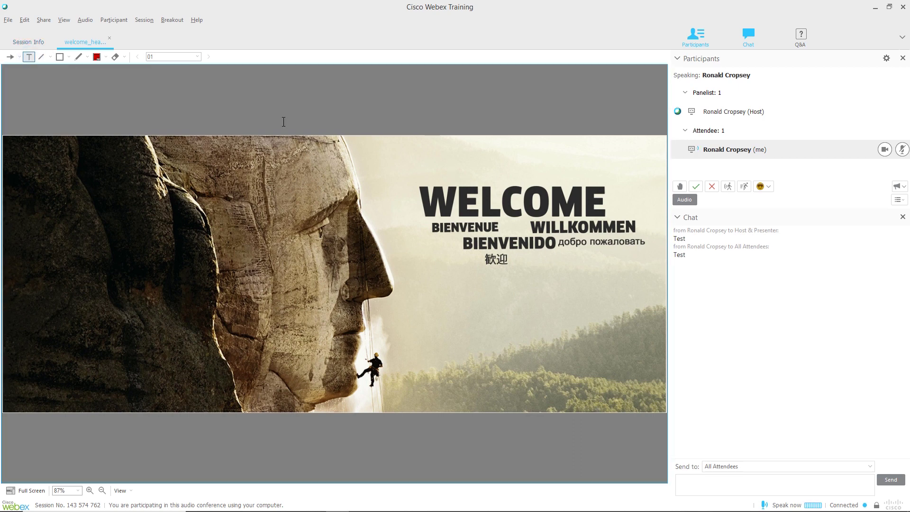
{"action": "left_click", "coordinate": [375, 153]}
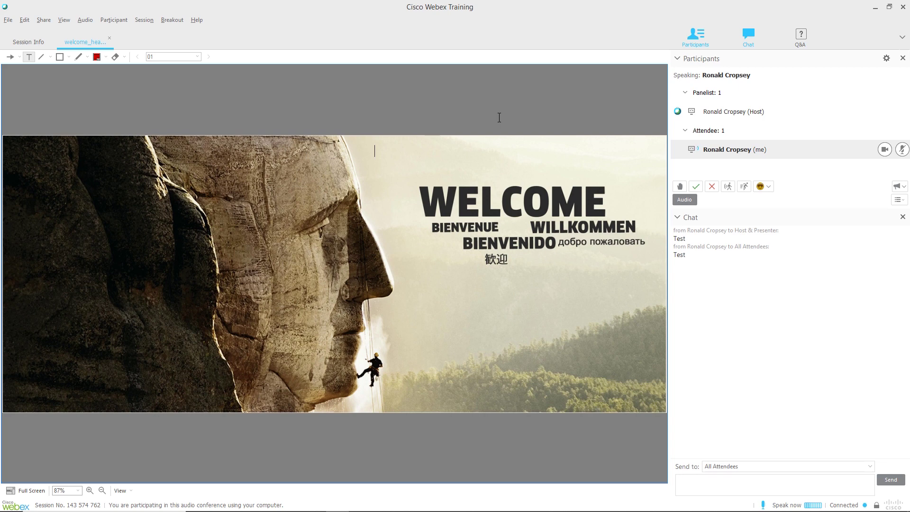
{"action": "type", "text": "Test"}
{"action": "left_click", "coordinate": [125, 58]}
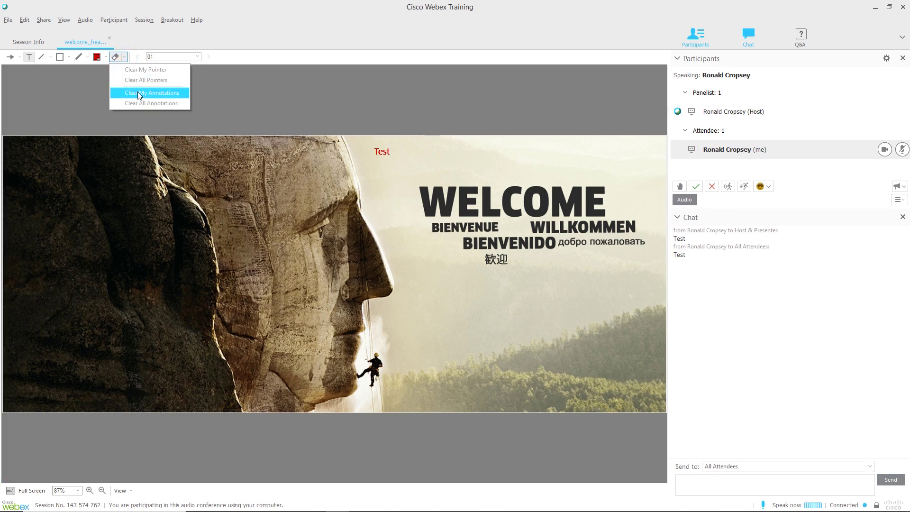
{"action": "left_click", "coordinate": [150, 93]}
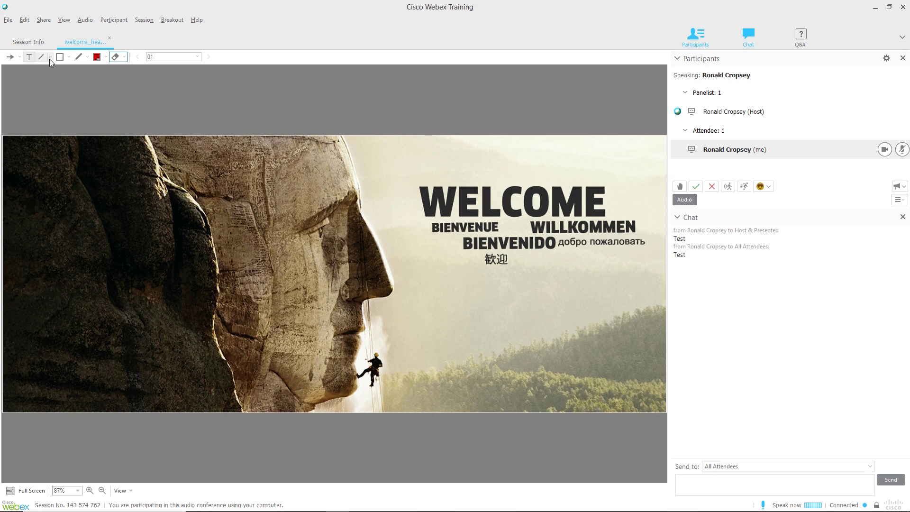
- Draw a looping red freehand line with the pencil in the grey area above the slide image, and clear your own annotations
{"action": "left_click", "coordinate": [79, 56]}
{"action": "mouse_move", "coordinate": [151, 94]}
{"action": "left_mouse_down"}
{"action": "mouse_move", "coordinate": [201, 96]}
{"action": "mouse_move", "coordinate": [198, 114]}
{"action": "mouse_move", "coordinate": [286, 102]}
{"action": "mouse_move", "coordinate": [309, 125]}
{"action": "mouse_move", "coordinate": [334, 94]}
{"action": "mouse_move", "coordinate": [372, 124]}
{"action": "mouse_move", "coordinate": [466, 102]}
{"action": "left_mouse_up"}
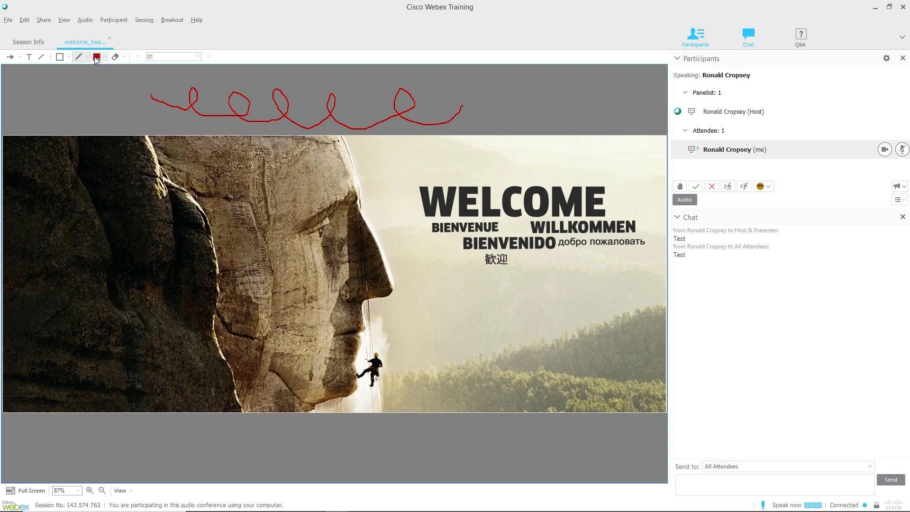
{"action": "left_click", "coordinate": [126, 59]}
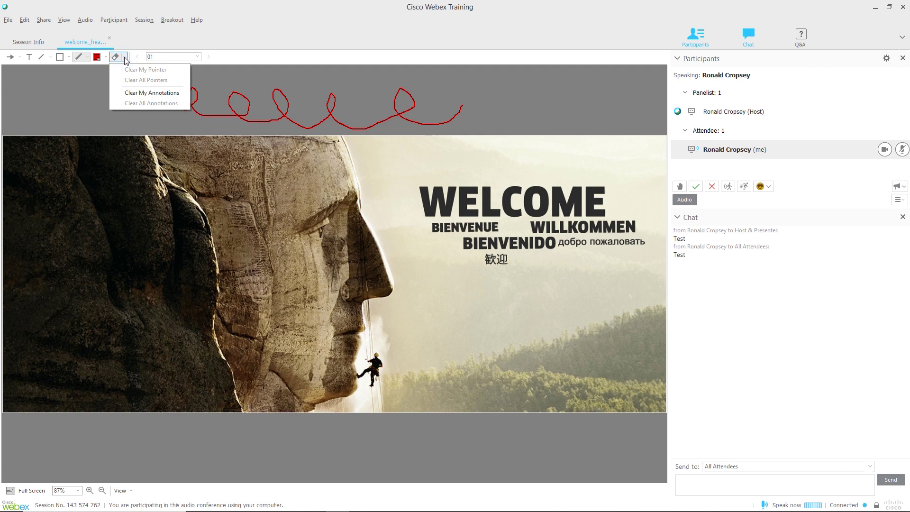
{"action": "left_click", "coordinate": [142, 92]}
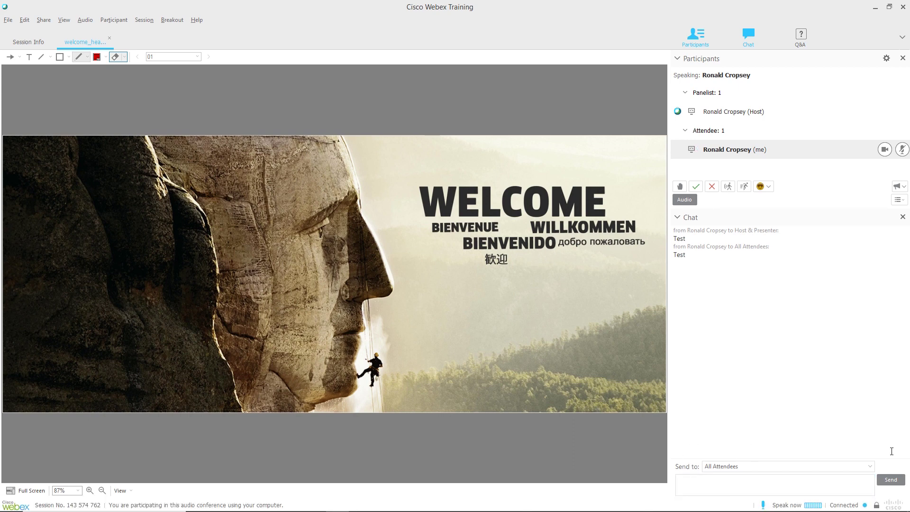
- Send the chat message "Test" to All Attendees
{"action": "left_click", "coordinate": [870, 466]}
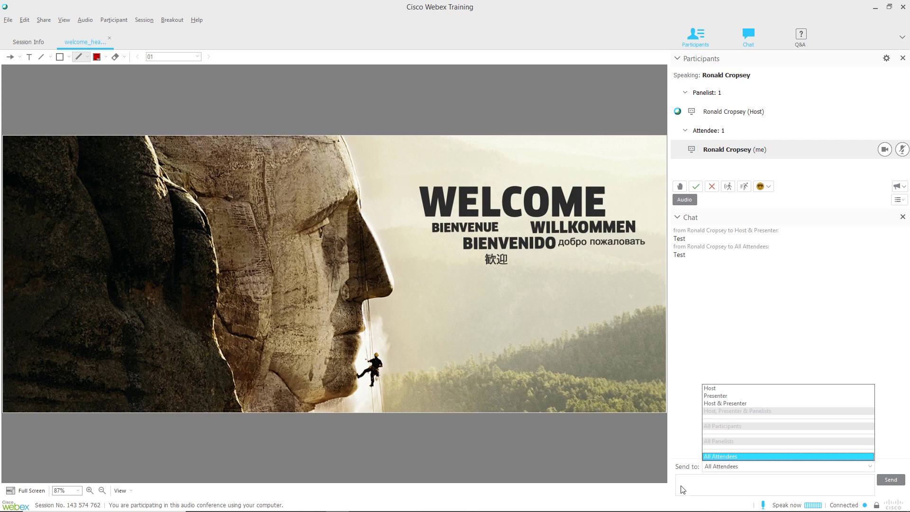
{"action": "left_click", "coordinate": [697, 480]}
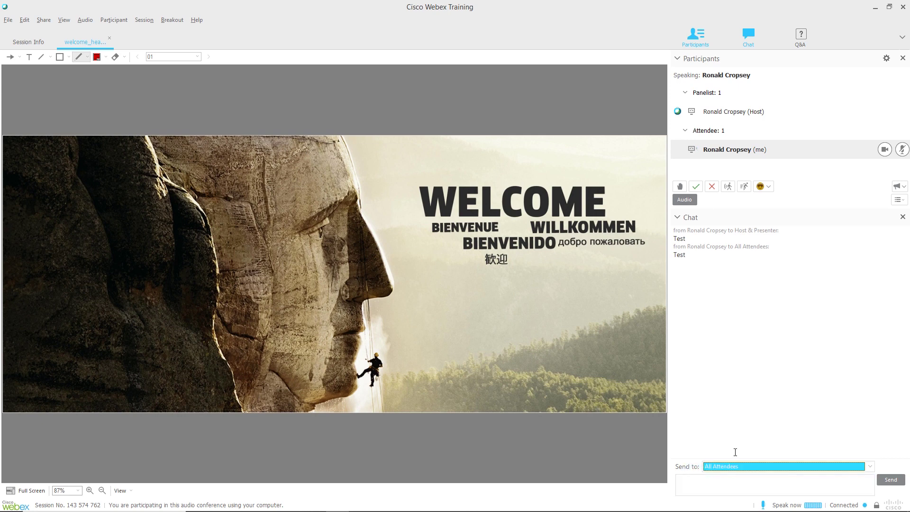
{"action": "left_click", "coordinate": [714, 486]}
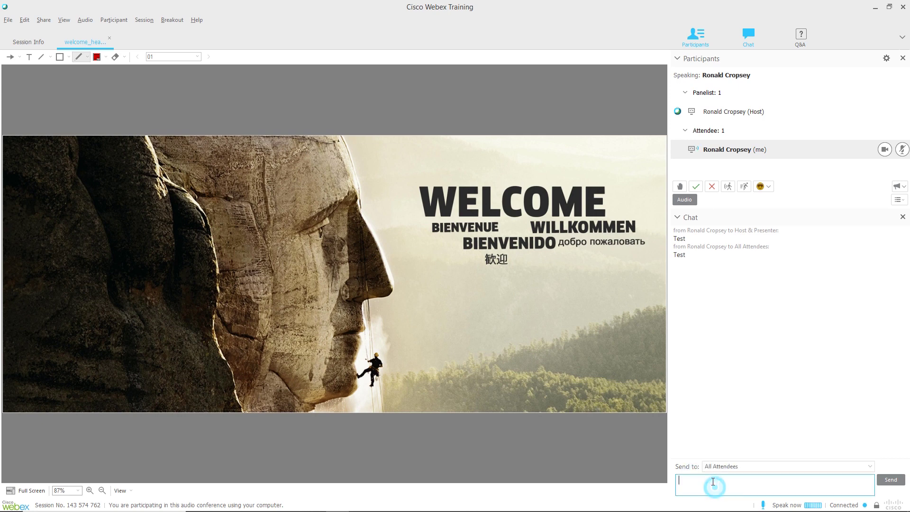
{"action": "type", "text": "Test"}
{"action": "left_click", "coordinate": [891, 480]}
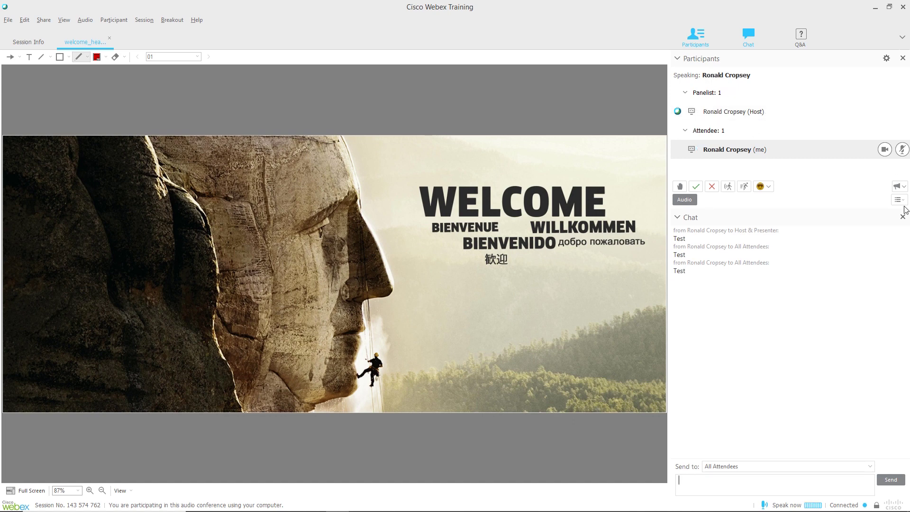
- Send the chat message "Test" privately to the Host
{"action": "left_click", "coordinate": [869, 467]}
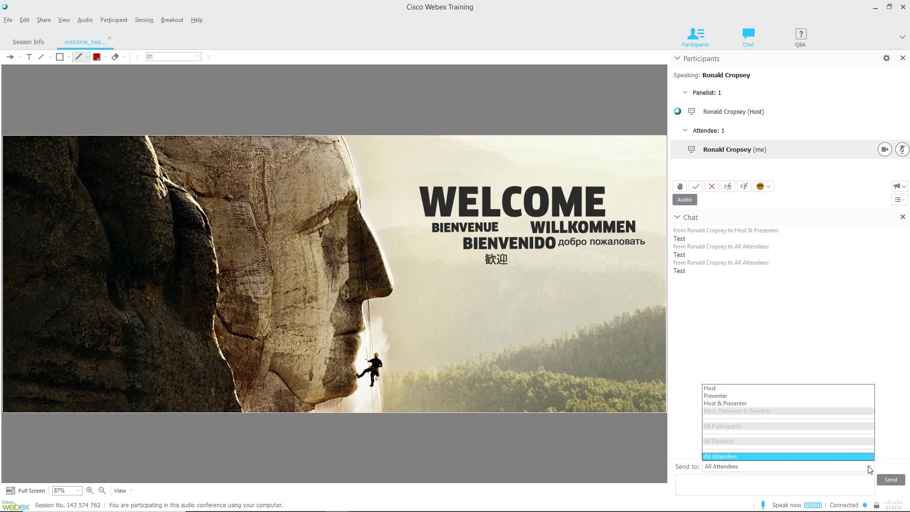
{"action": "left_click", "coordinate": [719, 388]}
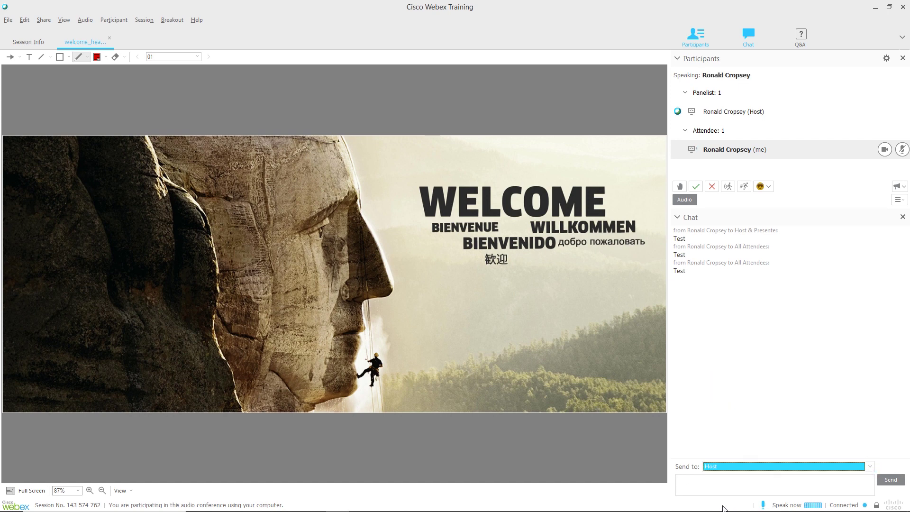
{"action": "left_click", "coordinate": [724, 484]}
{"action": "type", "text": "Test"}
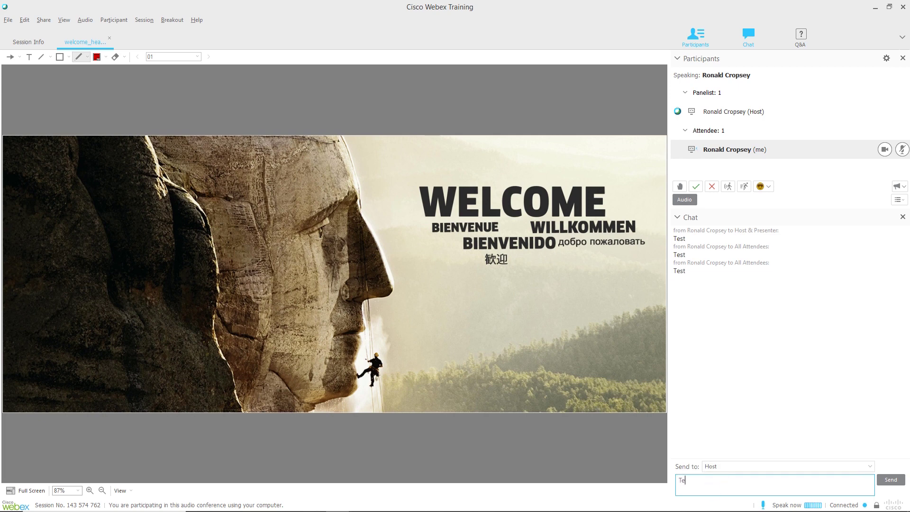
{"action": "left_click", "coordinate": [891, 480]}
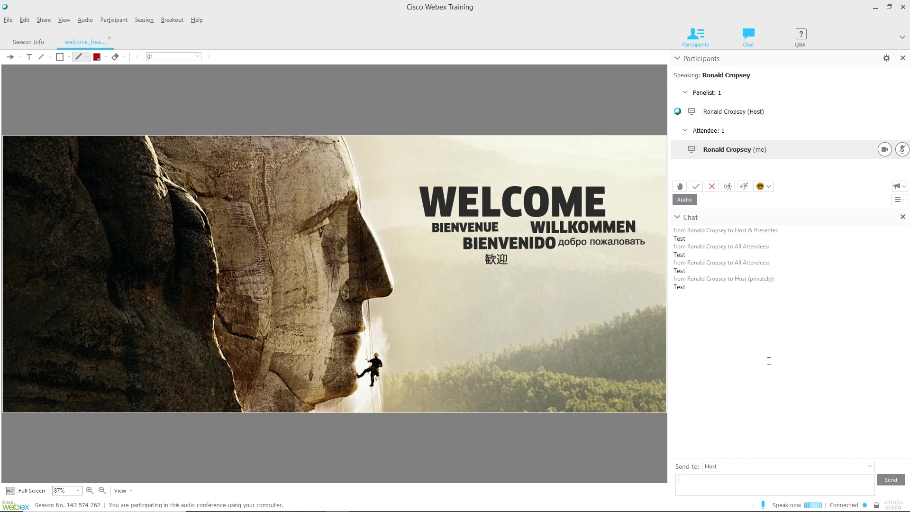
{"action": "left_click", "coordinate": [870, 466]}
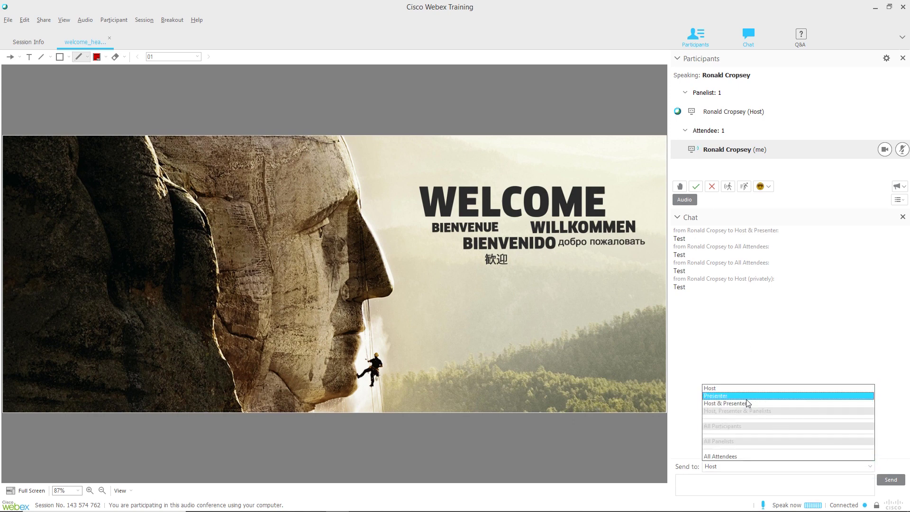
{"action": "left_click", "coordinate": [690, 339]}
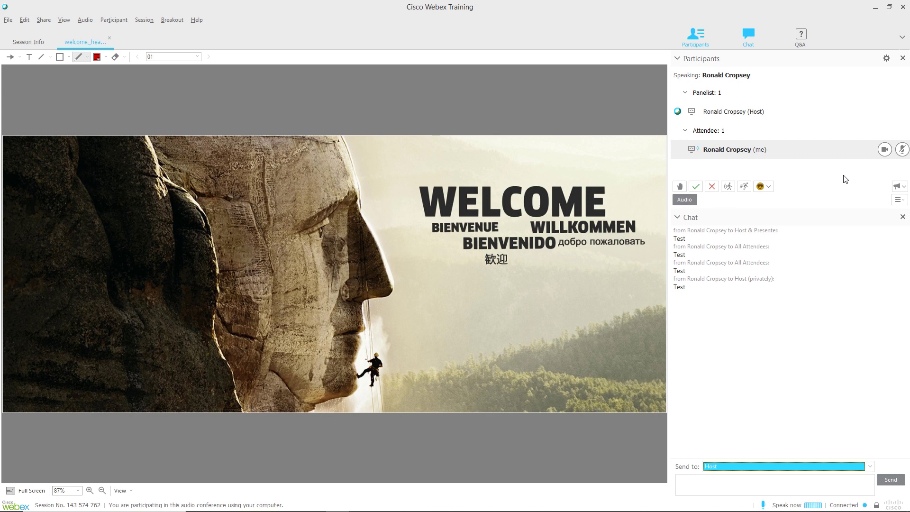
- Raise your hand, mute and unmute your microphone twice while it is raised, and lower the hand
{"action": "left_click", "coordinate": [681, 188]}
{"action": "left_click", "coordinate": [902, 149]}
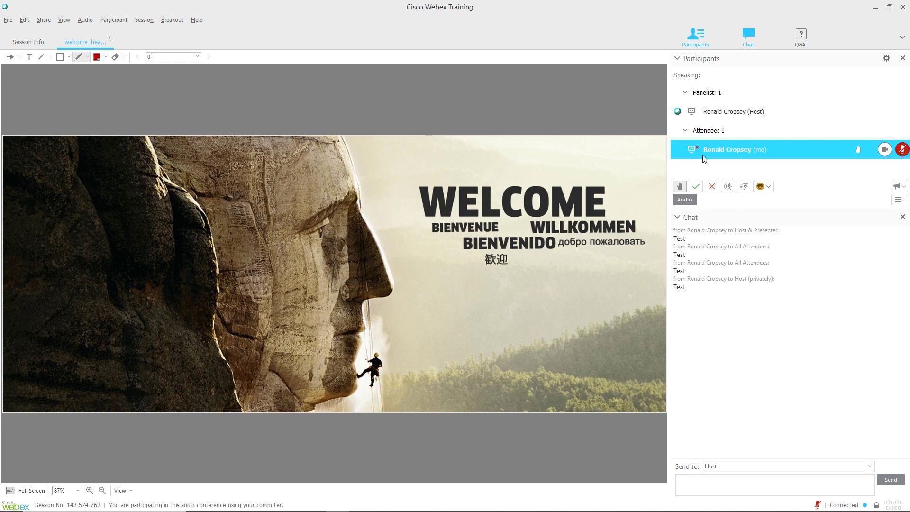
{"action": "mouse_move", "coordinate": [697, 149]}
{"action": "left_click", "coordinate": [903, 149]}
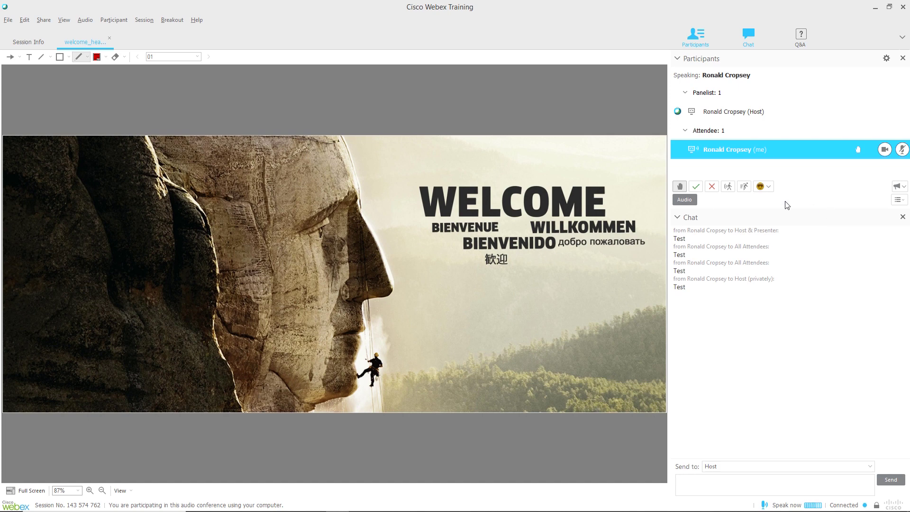
{"action": "left_click", "coordinate": [902, 150]}
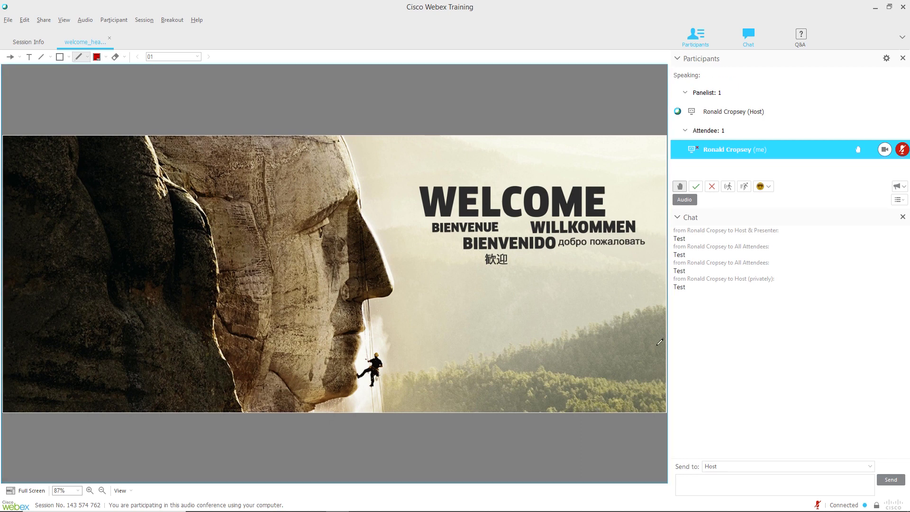
{"action": "left_click", "coordinate": [903, 150]}
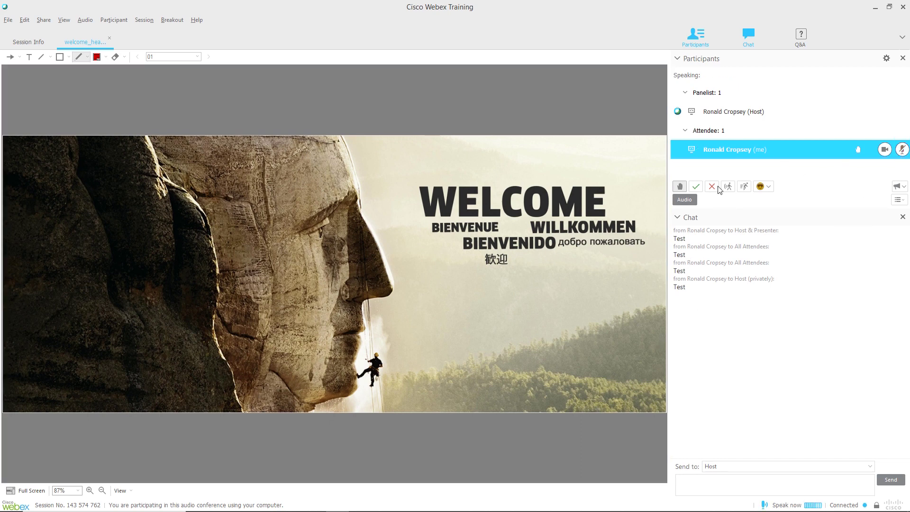
{"action": "left_click", "coordinate": [679, 186]}
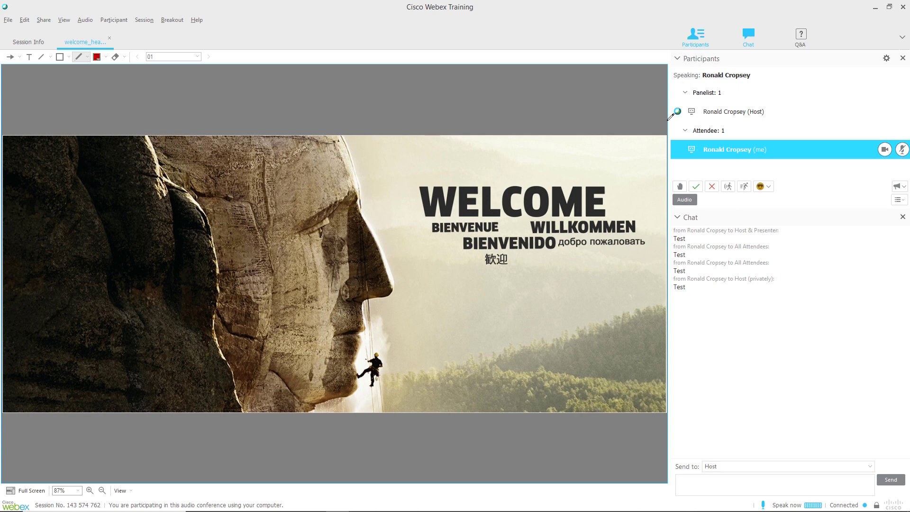
- Answer with the green Yes check mark, switch the answer to the red No cross, and clear it
{"action": "left_click", "coordinate": [696, 187]}
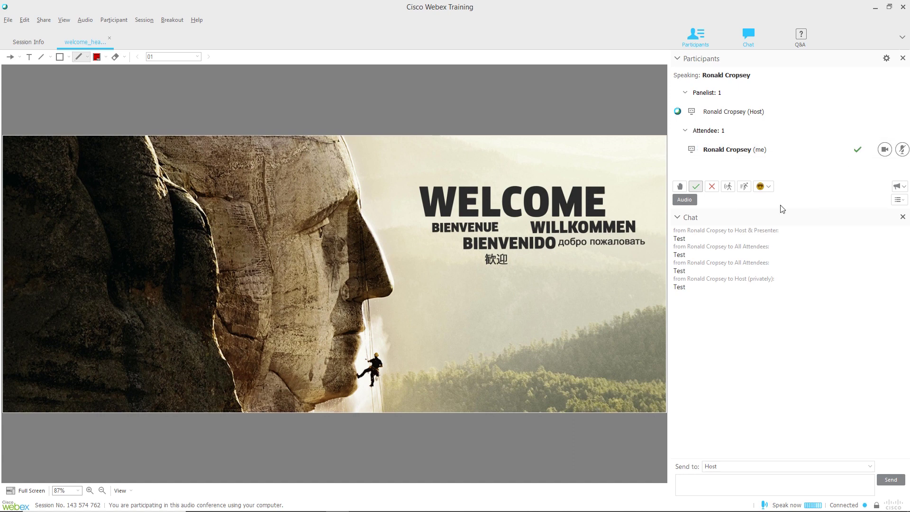
{"action": "left_click", "coordinate": [712, 187]}
{"action": "left_click", "coordinate": [713, 188]}
- Turn each of the two presentation-pace feedback signals on and off in turn
{"action": "left_click", "coordinate": [730, 188]}
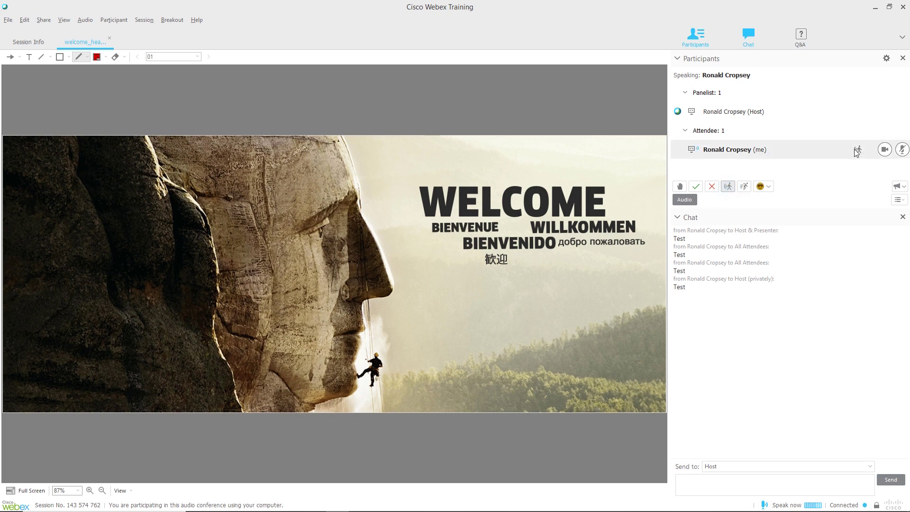
{"action": "left_click", "coordinate": [729, 186]}
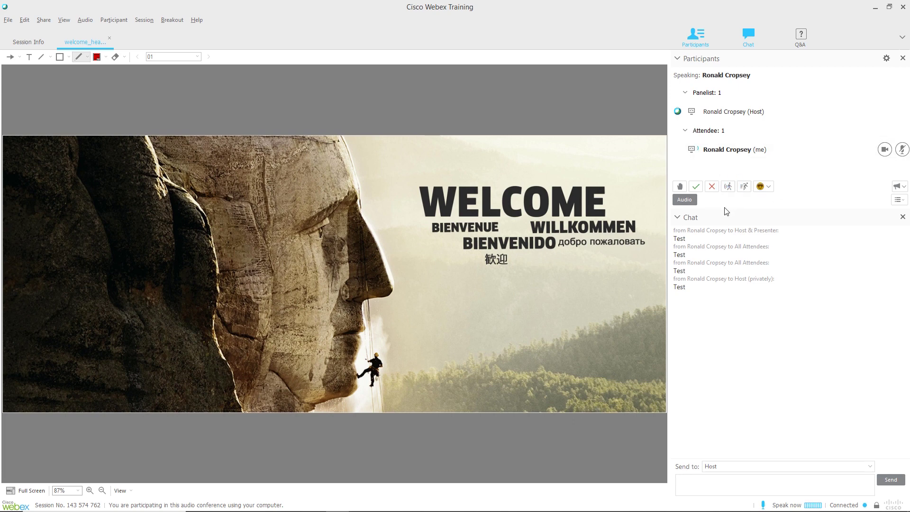
{"action": "left_click", "coordinate": [745, 187]}
{"action": "left_click", "coordinate": [747, 187]}
- Show the sunglasses emoticon beside your own entry in the participant list, and turn it off
{"action": "left_click", "coordinate": [770, 186]}
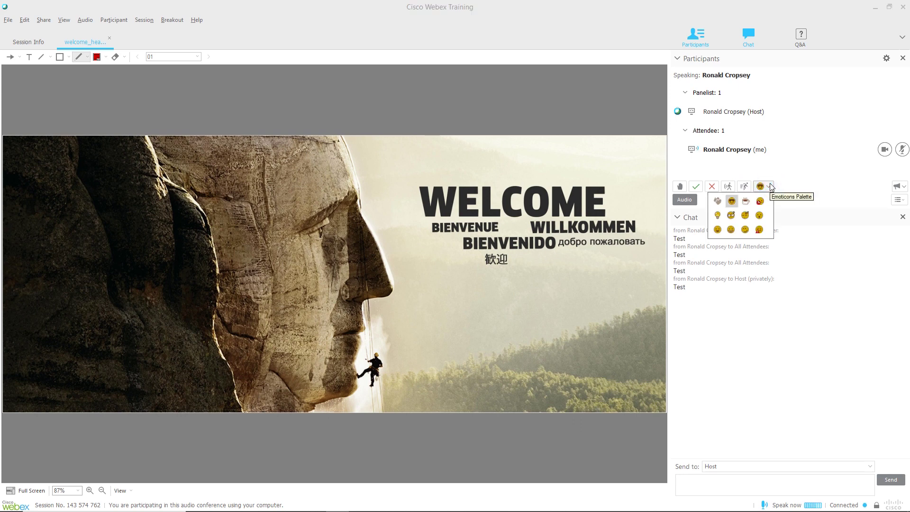
{"action": "left_click", "coordinate": [735, 202]}
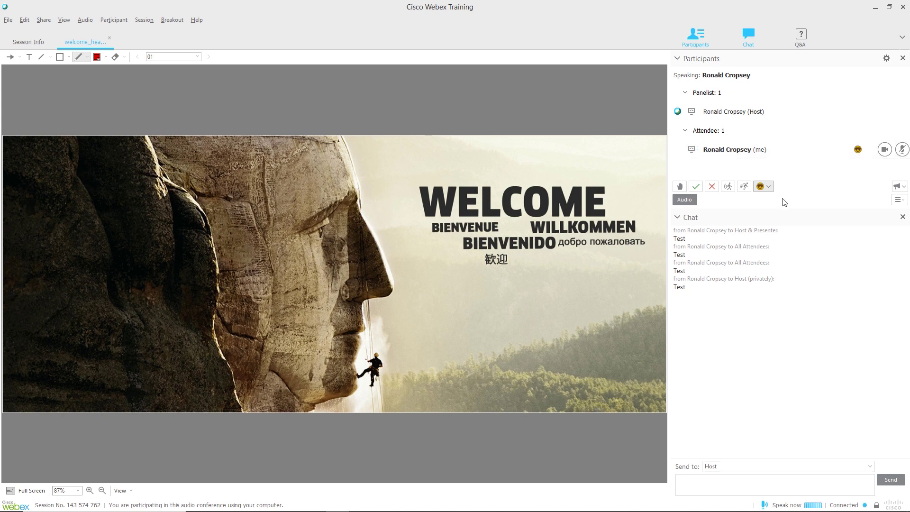
{"action": "left_click", "coordinate": [760, 186]}
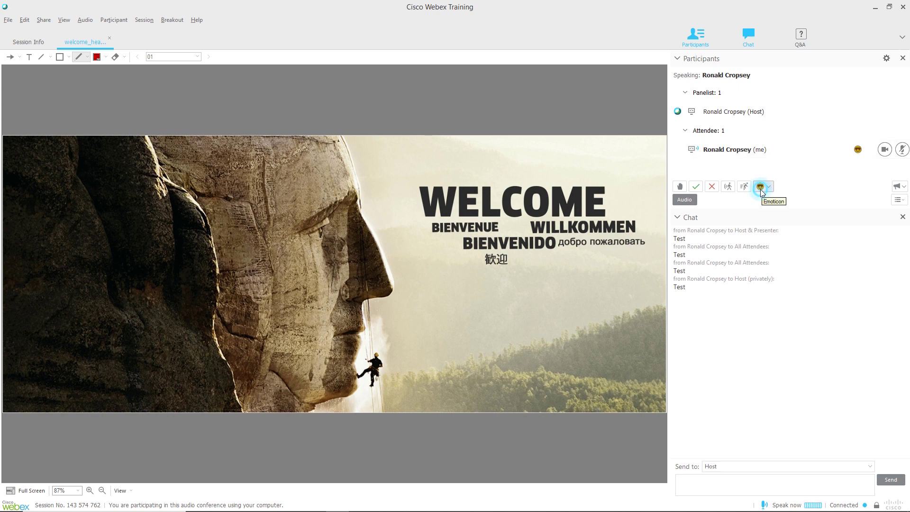